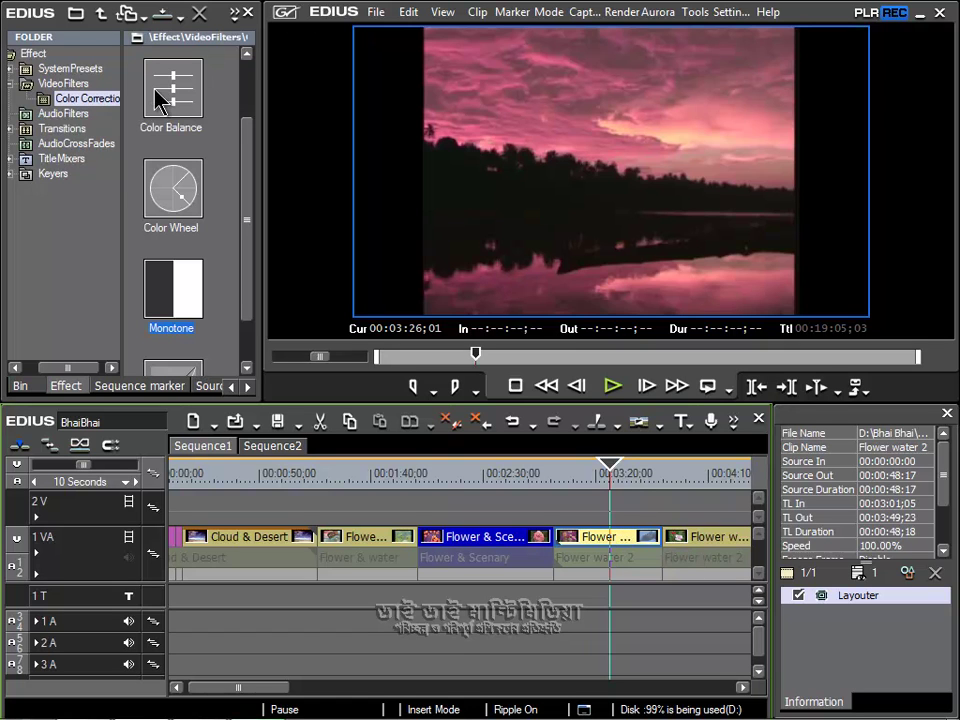
# Apply the Color Balance video filter to the Flower water 2 clip, and toggle the filter off and back on
pyautogui.click(250, 165)
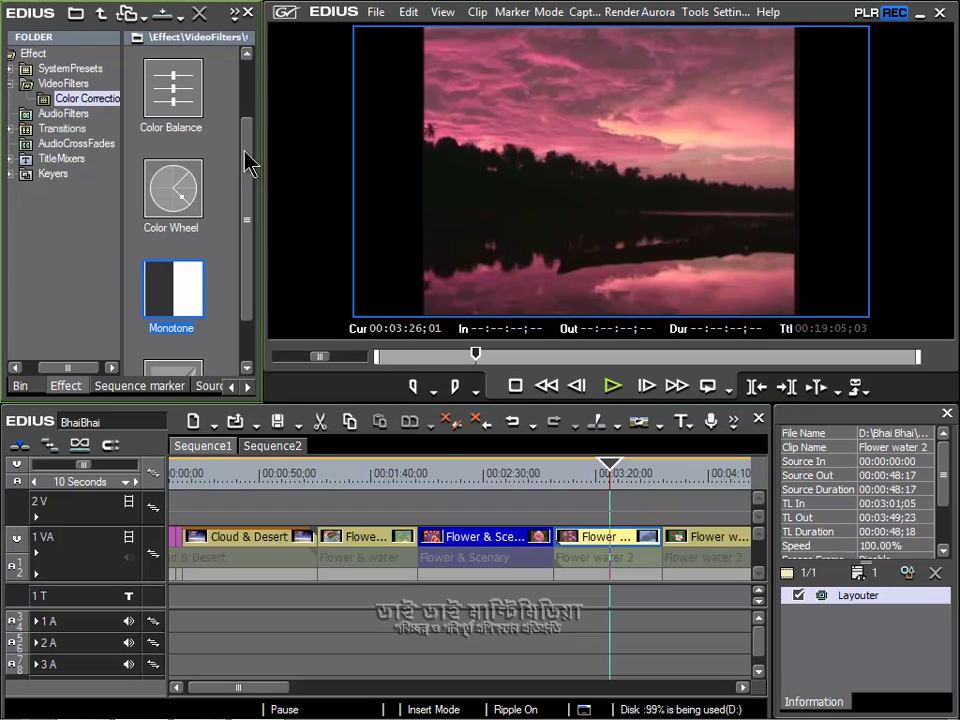
pyautogui.moveTo(250, 165); pyautogui.dragTo(253, 103)
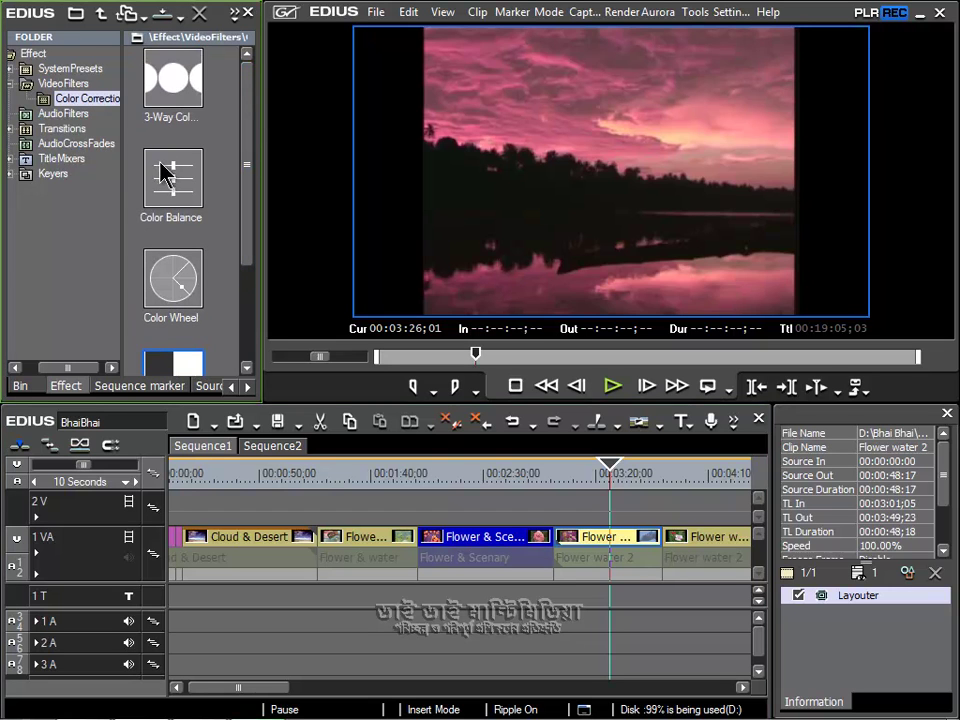
pyautogui.moveTo(163, 175); pyautogui.dragTo(574, 540)
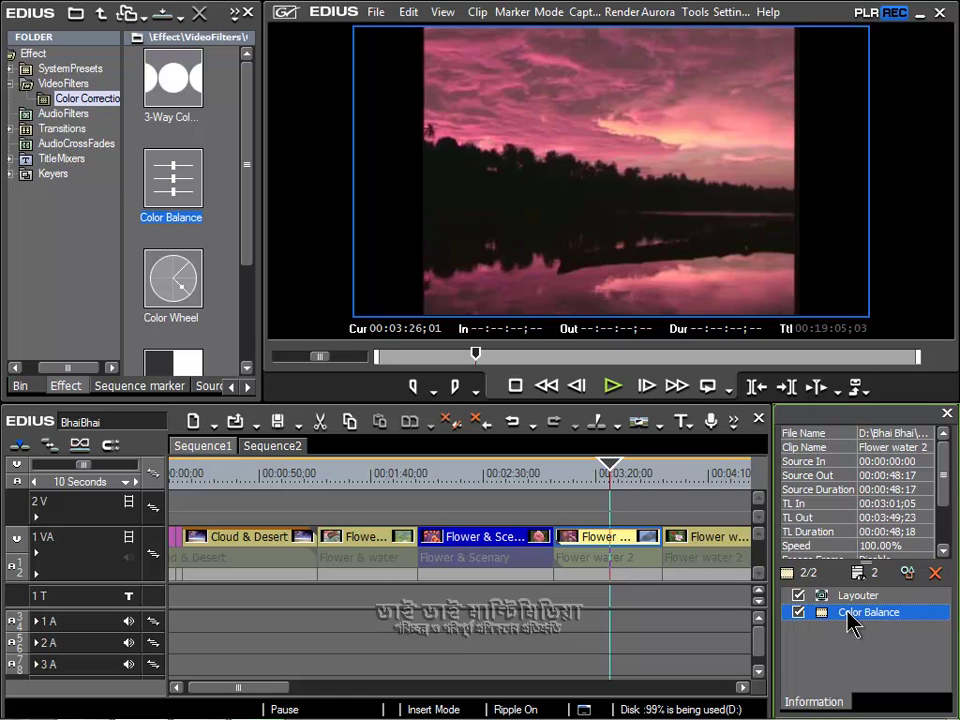
pyautogui.click(798, 612)
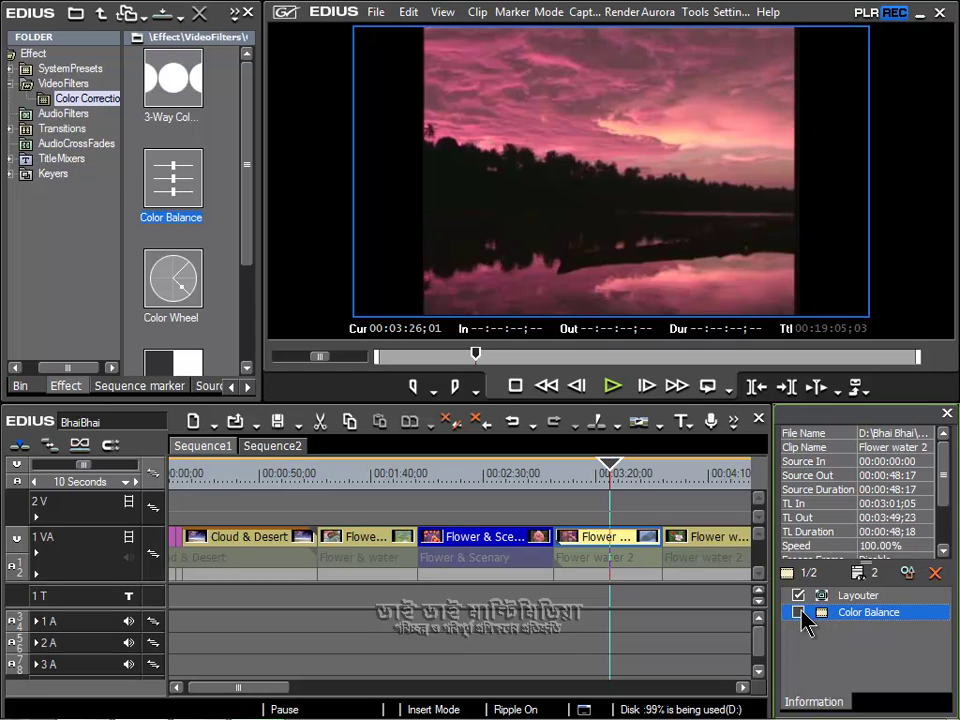
pyautogui.click(798, 612)
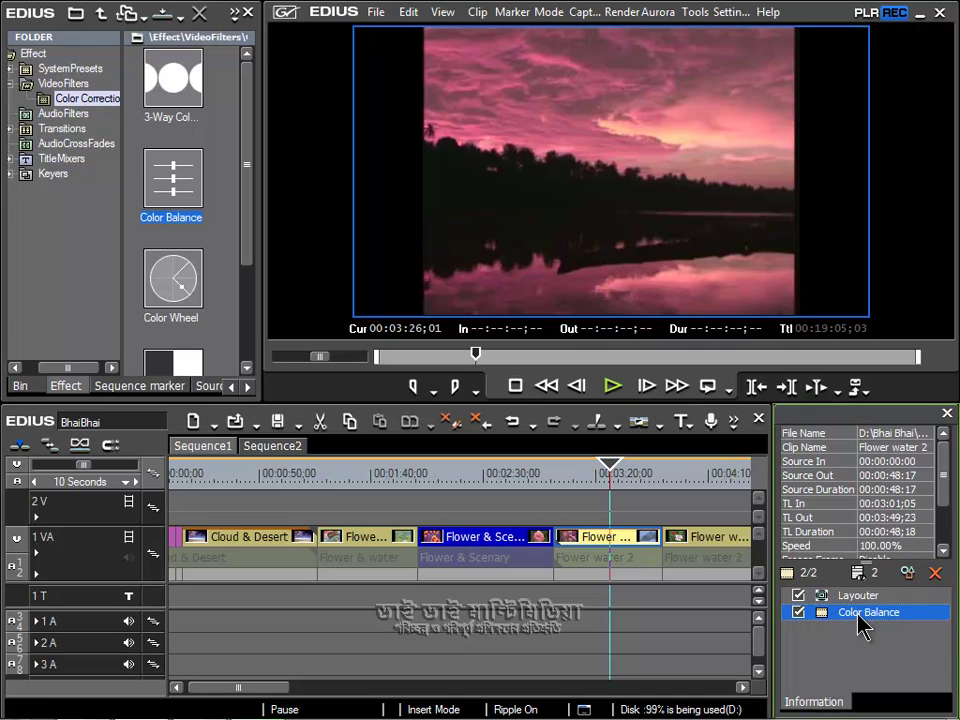
# Open the clip's Color Balance settings, shrink the dialog to hide its keyframe area, and place it clear of the preview
pyautogui.click(908, 572)
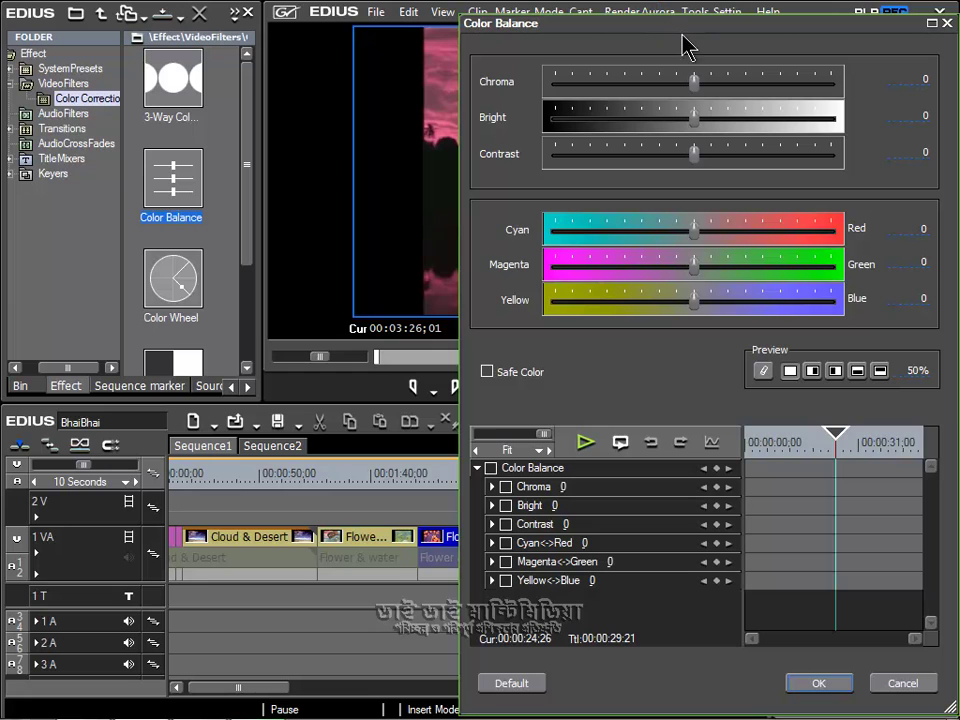
pyautogui.moveTo(686, 28); pyautogui.dragTo(368, 32)
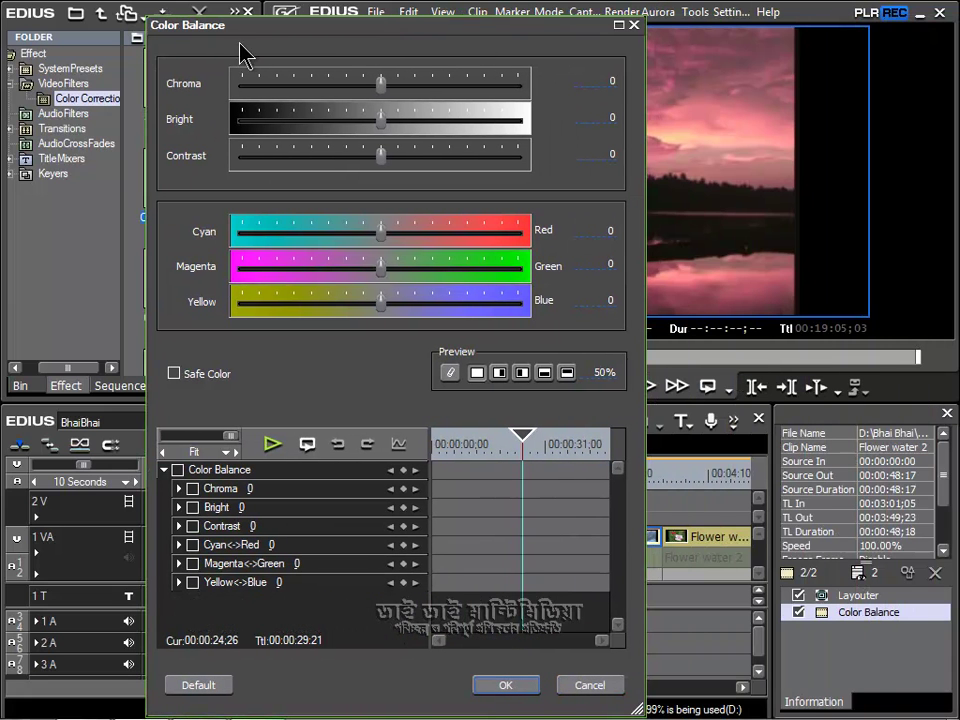
pyautogui.moveTo(412, 28); pyautogui.dragTo(421, 13)
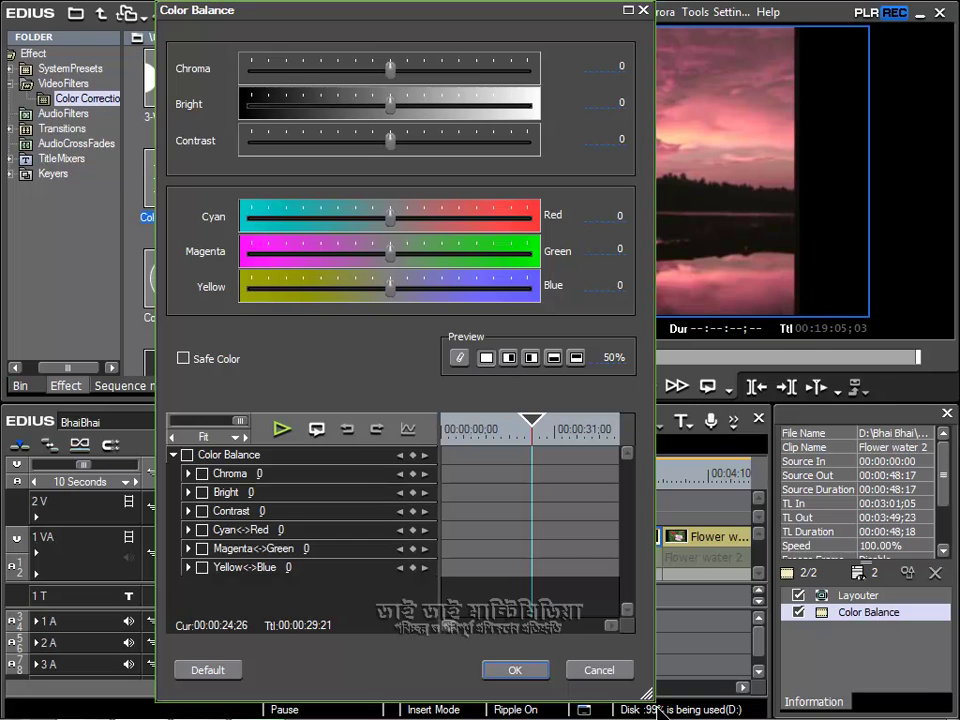
pyautogui.moveTo(646, 693); pyautogui.dragTo(567, 434)
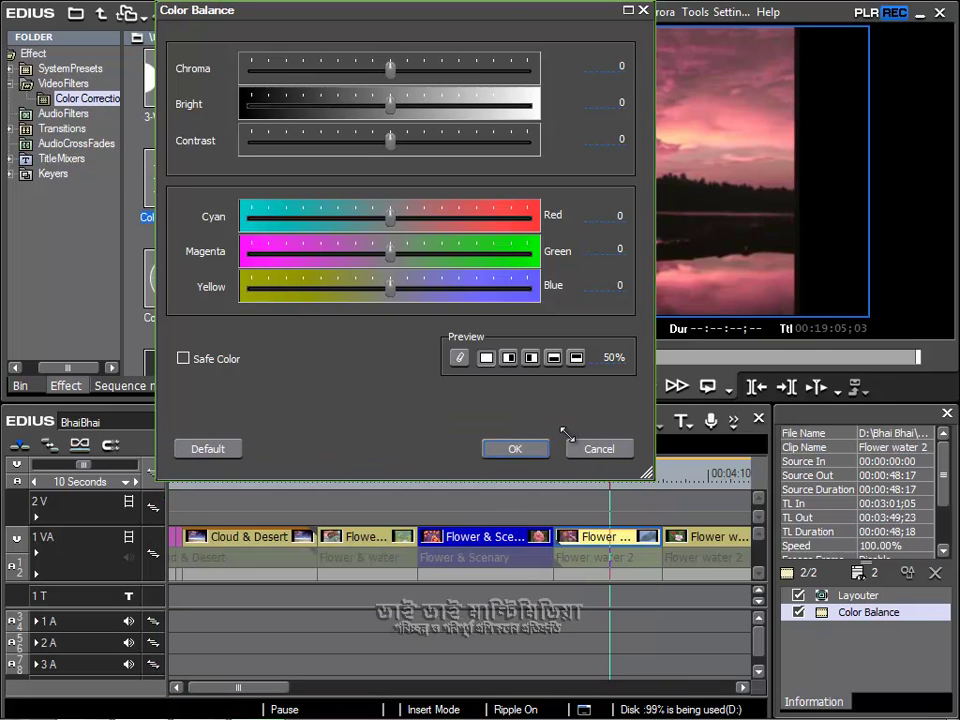
pyautogui.moveTo(496, 16); pyautogui.dragTo(546, 135)
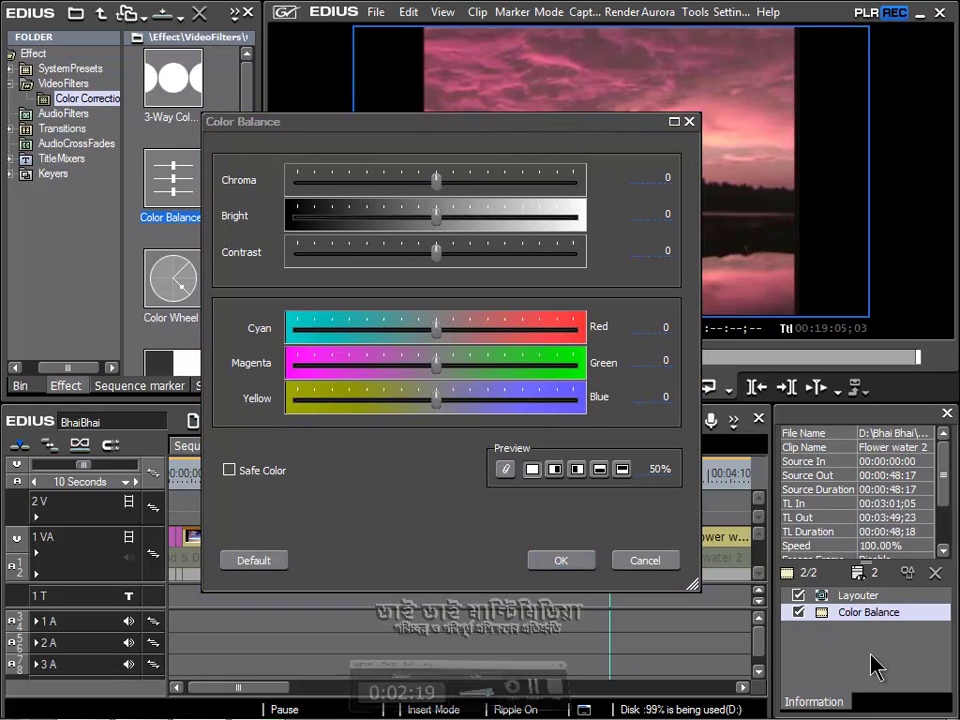
pyautogui.moveTo(521, 128); pyautogui.dragTo(341, 57)
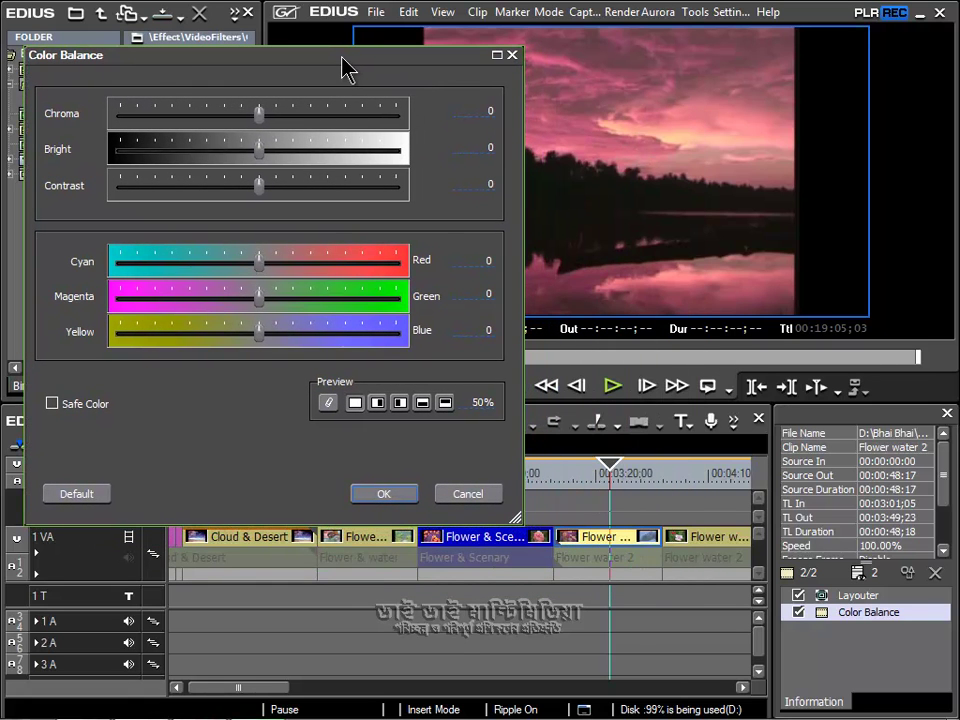
pyautogui.moveTo(342, 58); pyautogui.dragTo(333, 40)
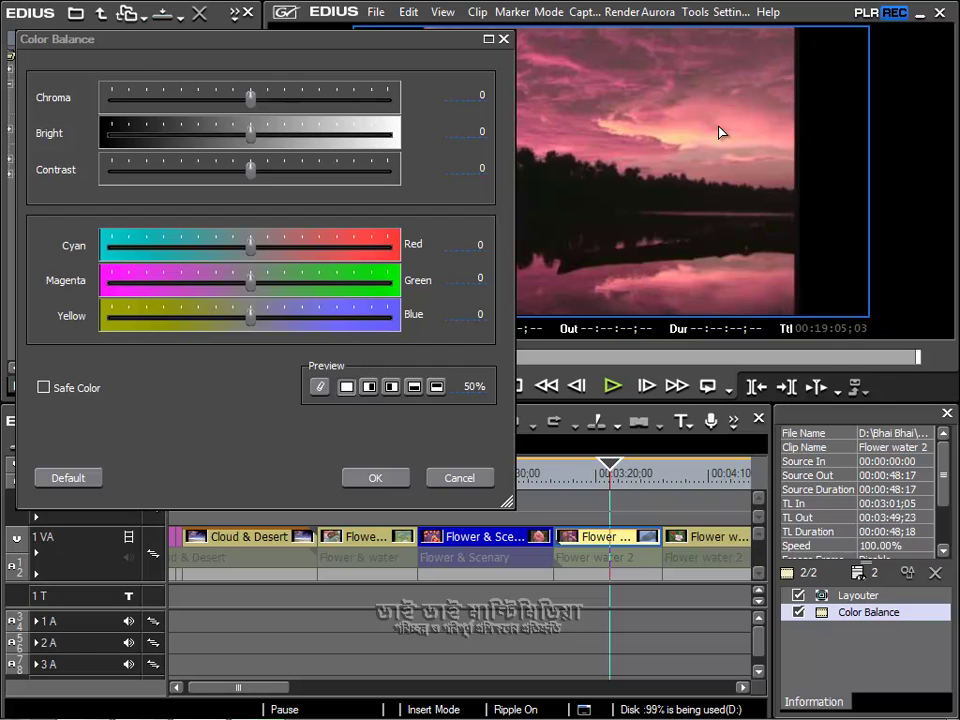
# Try Bright at 34 and Chroma at 38 on the clip, and bring Bright back to 0 and Chroma down to 3
pyautogui.moveTo(250, 135); pyautogui.dragTo(287, 147)
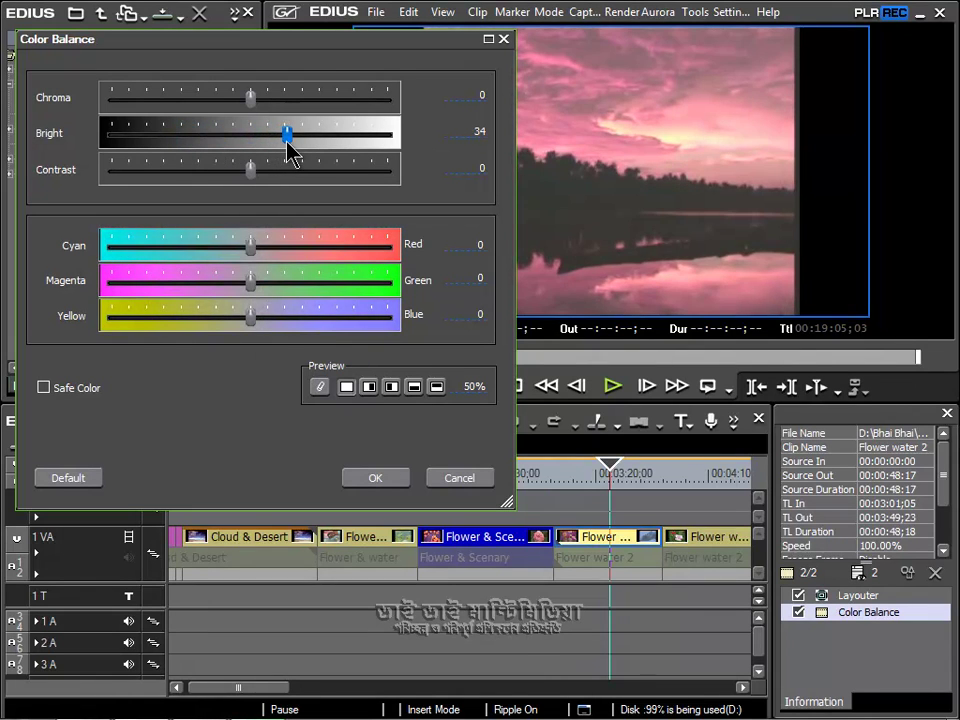
pyautogui.moveTo(257, 96); pyautogui.dragTo(294, 111)
pyautogui.moveTo(252, 174)
pyautogui.mouseDown()
pyautogui.moveTo(275, 178)
pyautogui.moveTo(283, 166)
pyautogui.moveTo(321, 177)
pyautogui.moveTo(183, 180)
pyautogui.moveTo(258, 174)
pyautogui.moveTo(249, 172)
pyautogui.mouseUp()
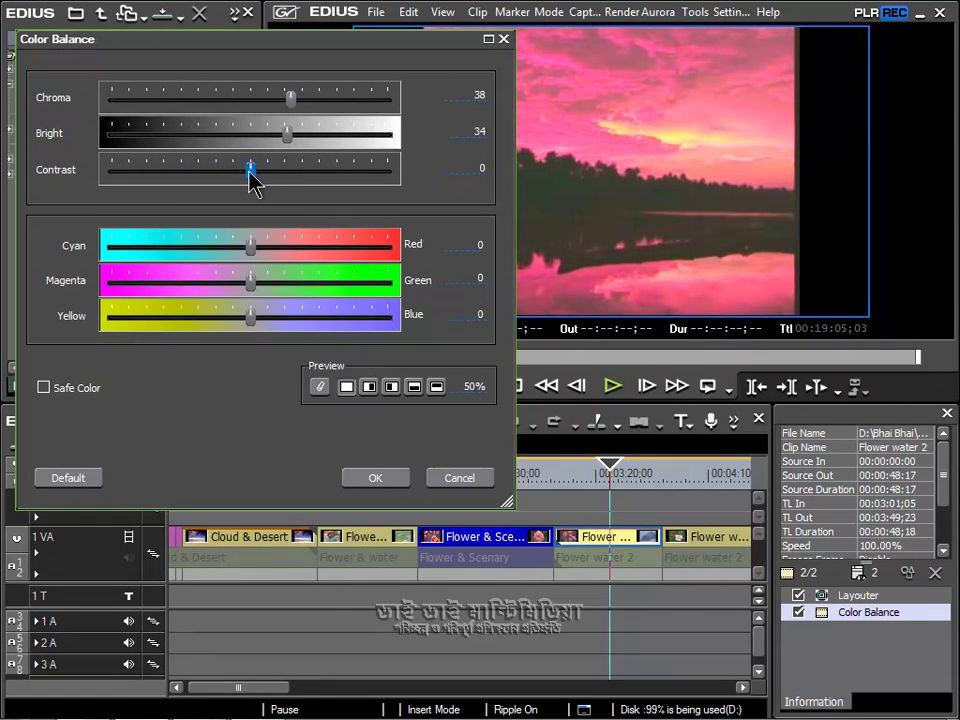
pyautogui.moveTo(288, 140); pyautogui.dragTo(251, 143)
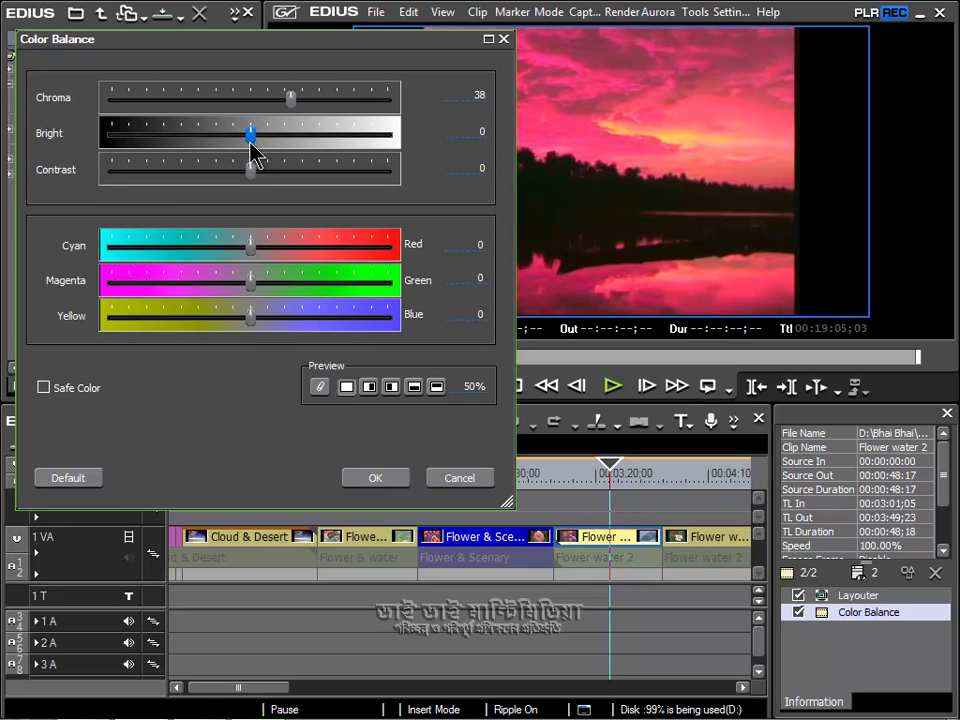
pyautogui.moveTo(293, 97); pyautogui.dragTo(256, 110)
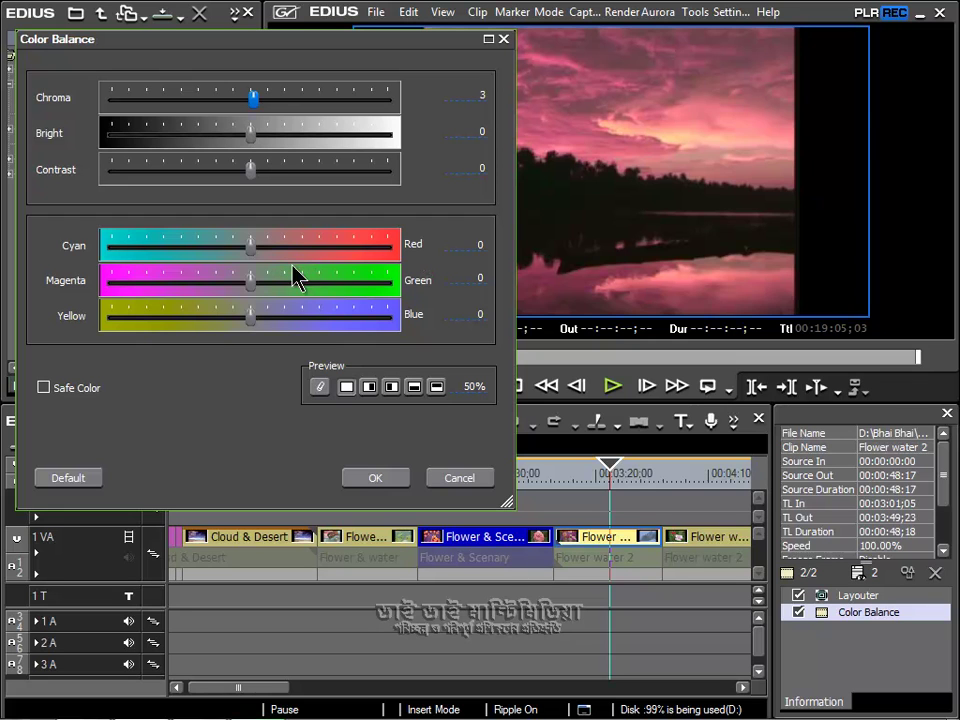
# Shift the Magenta–Green balance toward green, trying 24 and reducing it to 19
pyautogui.moveTo(248, 250)
pyautogui.mouseDown()
pyautogui.moveTo(287, 256)
pyautogui.moveTo(251, 289)
pyautogui.moveTo(274, 302)
pyautogui.moveTo(278, 261)
pyautogui.moveTo(249, 251)
pyautogui.mouseUp()
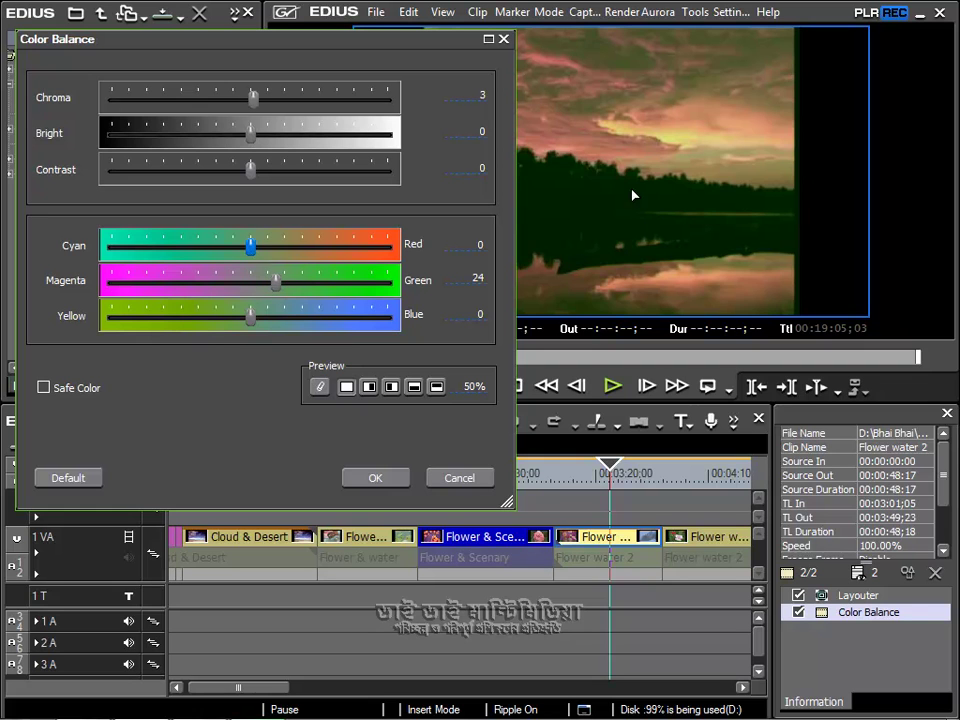
pyautogui.click(276, 282)
pyautogui.moveTo(276, 282); pyautogui.dragTo(280, 284)
pyautogui.moveTo(276, 288); pyautogui.dragTo(270, 290)
# Split the preview so only its left half shows the filter, and raise the Magenta–Green balance to 26
pyautogui.click(369, 387)
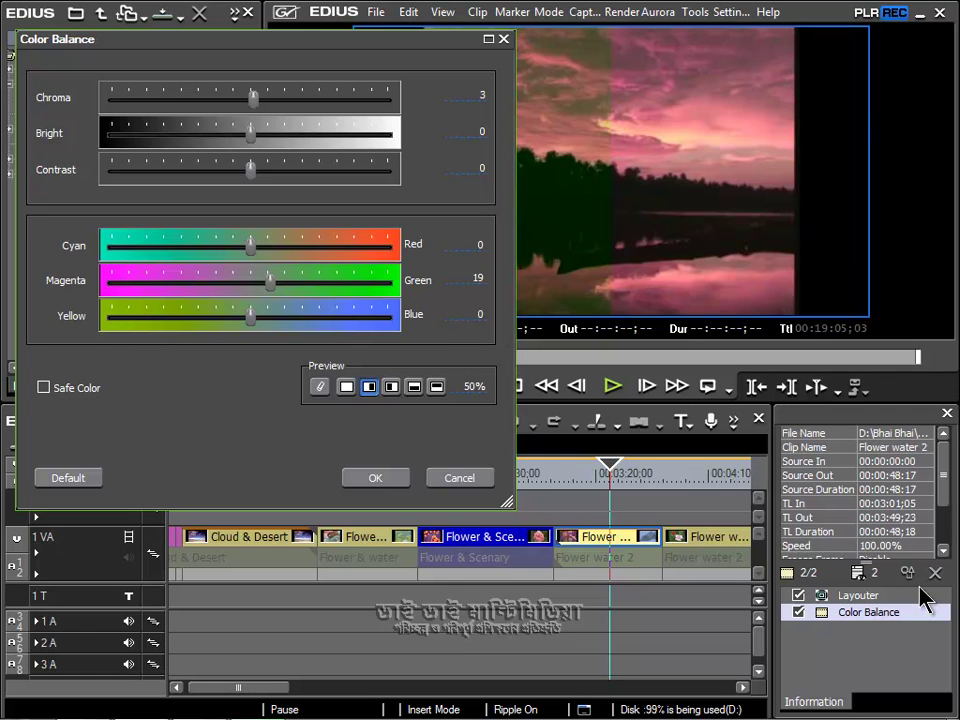
pyautogui.click(269, 284)
pyautogui.moveTo(272, 278); pyautogui.dragTo(279, 278)
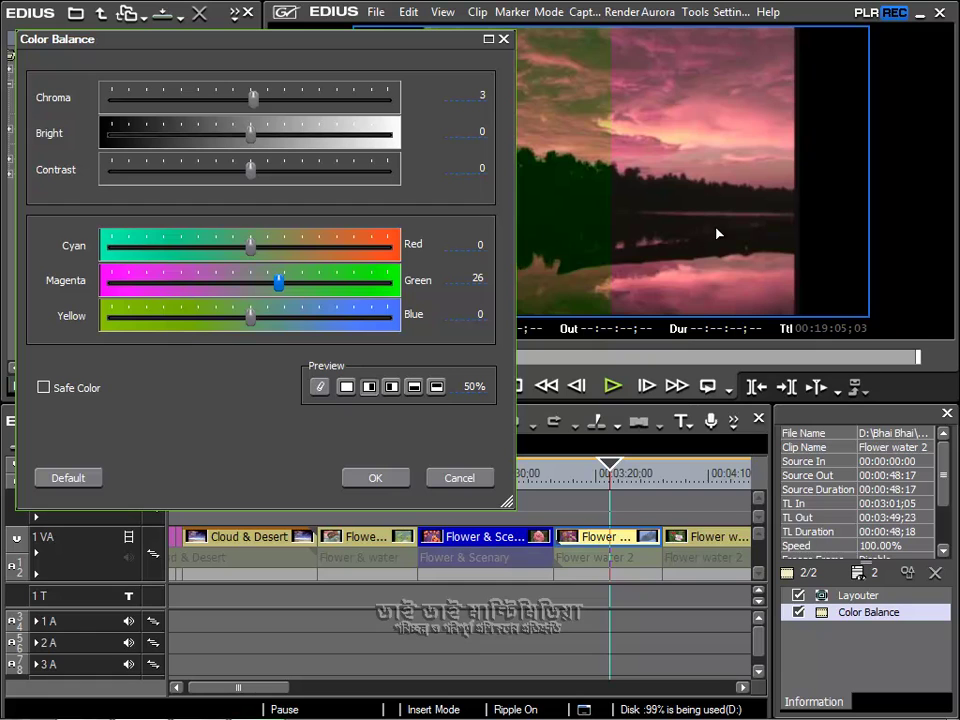
# Adjust the preview split ratio up and down, leaving it at 47%
pyautogui.click(481, 394)
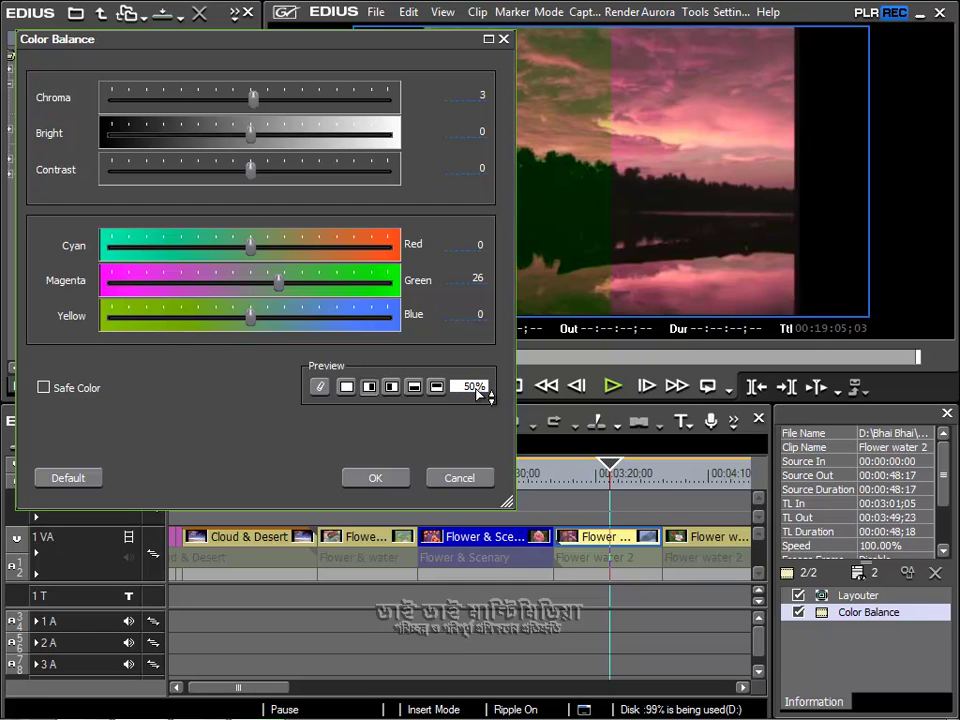
pyautogui.scroll(11, 481, 394)
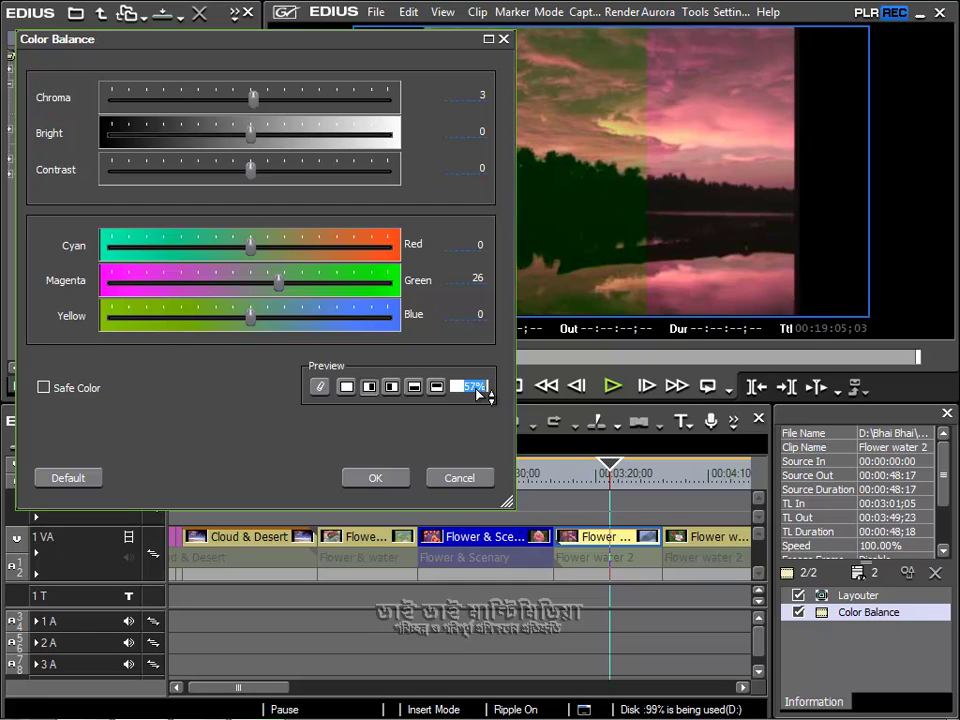
pyautogui.scroll(-17, 481, 394)
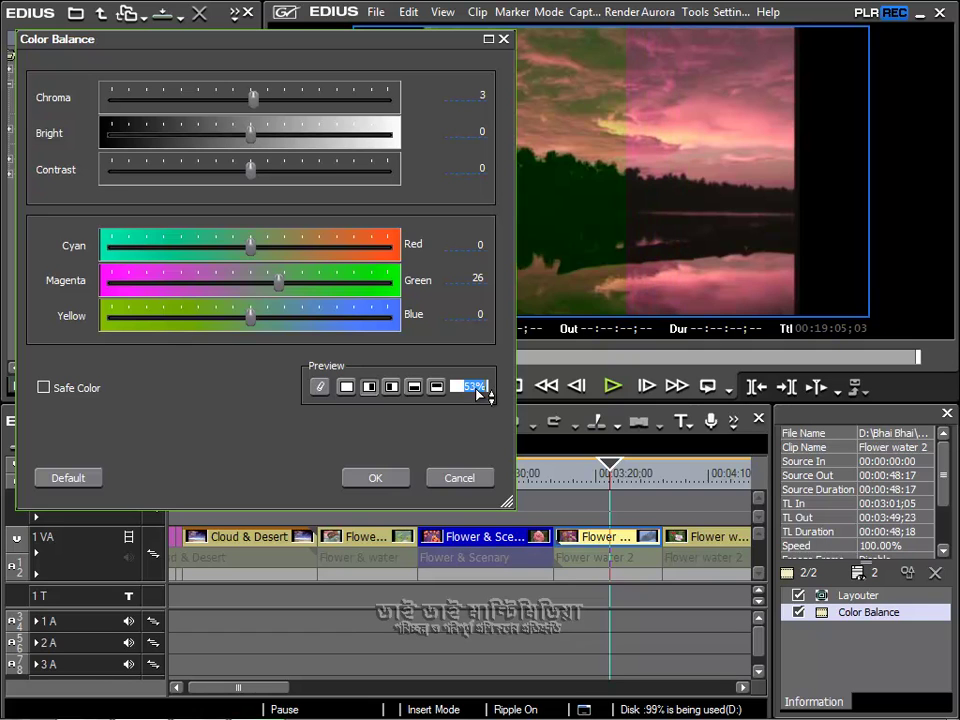
pyautogui.scroll(-1, 481, 394)
pyautogui.scroll(1, 481, 394)
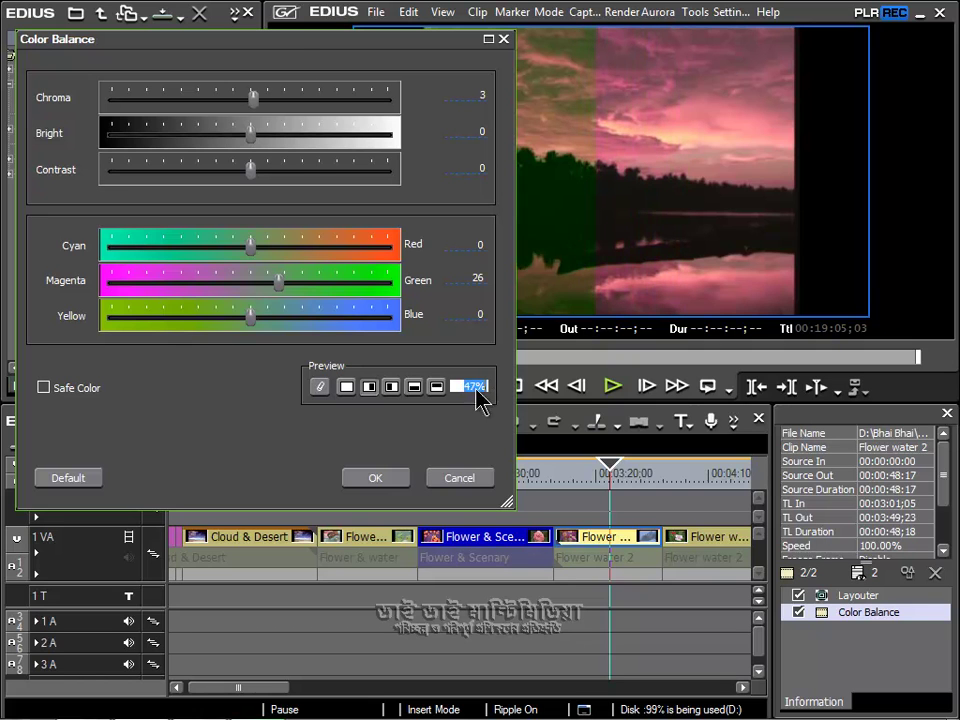
# Uncover more of the preview and reset both Chroma and the Magenta–Green balance to 0
pyautogui.moveTo(217, 35); pyautogui.dragTo(202, 35)
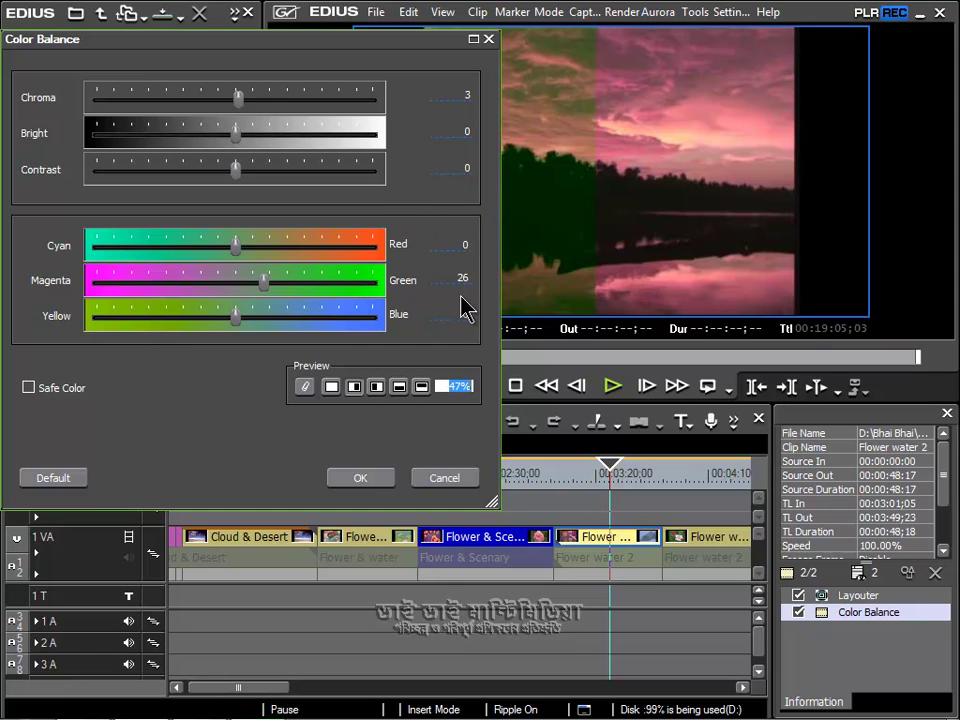
pyautogui.click(468, 95)
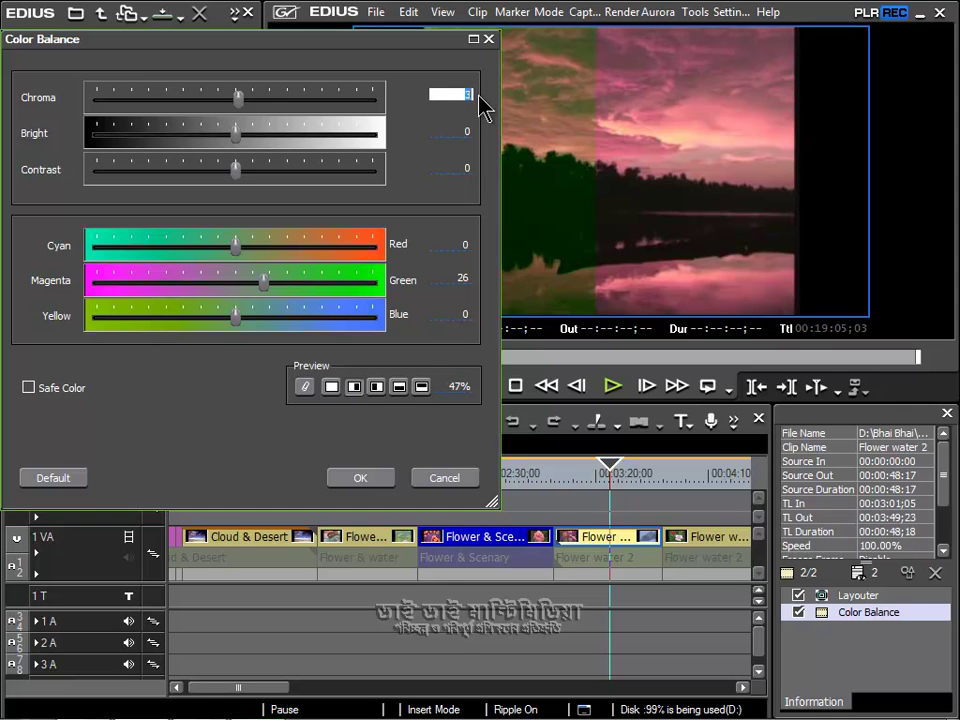
pyautogui.write('0')
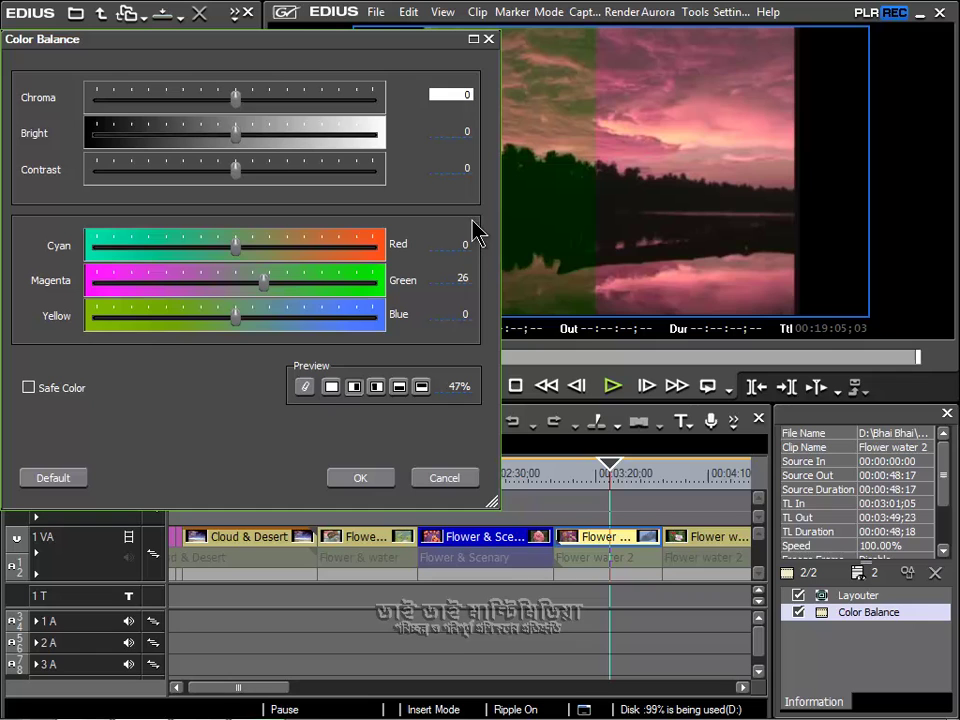
pyautogui.click(462, 278)
pyautogui.write('0')
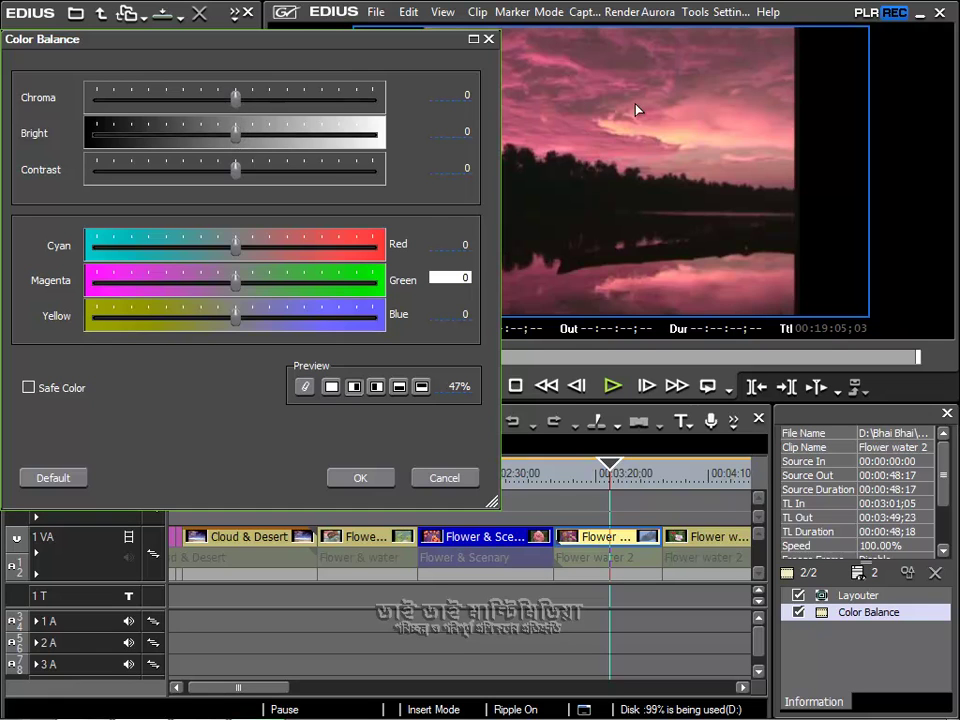
# Set Contrast to 6 and raise Bright to 43 in the Color Balance filter
pyautogui.click(236, 132)
pyautogui.moveTo(236, 132); pyautogui.dragTo(241, 171)
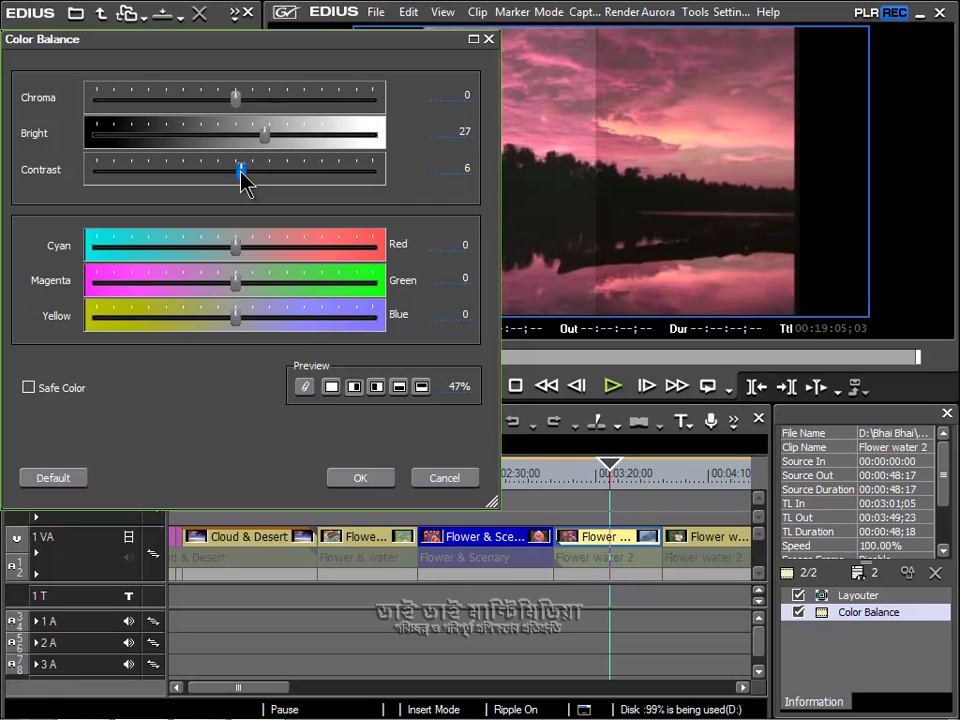
pyautogui.moveTo(265, 133); pyautogui.dragTo(282, 137)
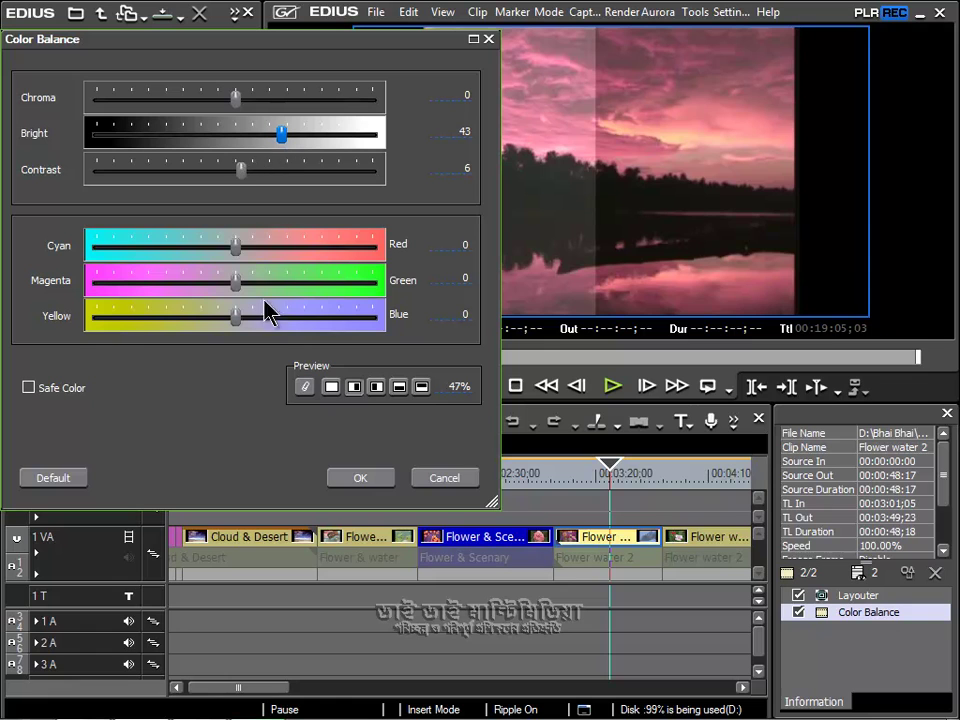
# Switch the split preview to filter the right half, set Bright to 48, fine-tune Contrast, and accept the Color Balance settings
pyautogui.click(377, 387)
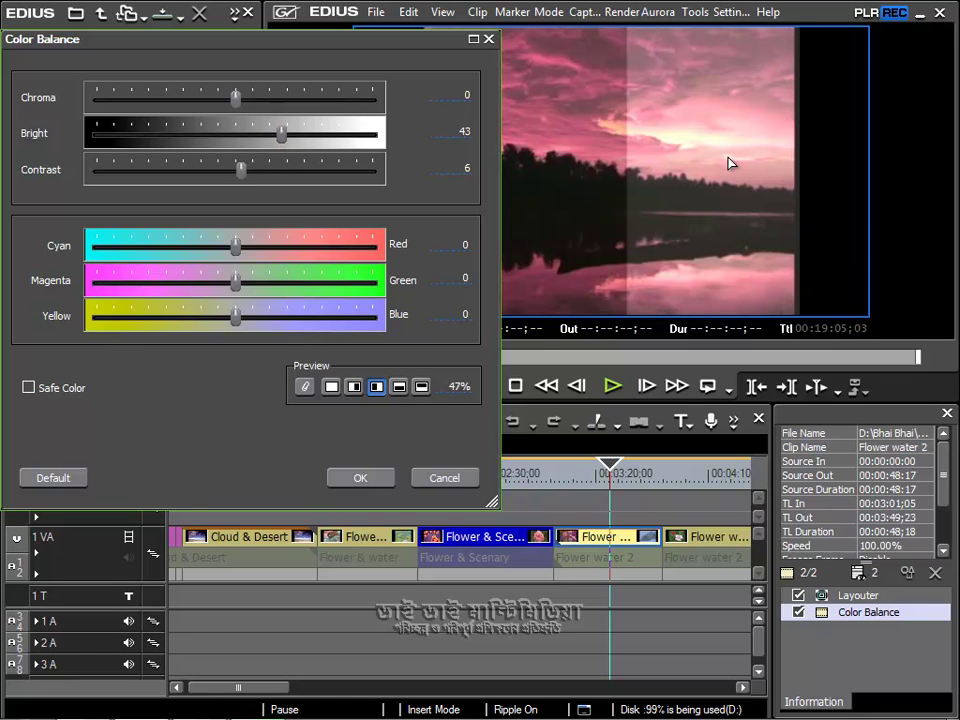
pyautogui.moveTo(280, 141); pyautogui.dragTo(287, 138)
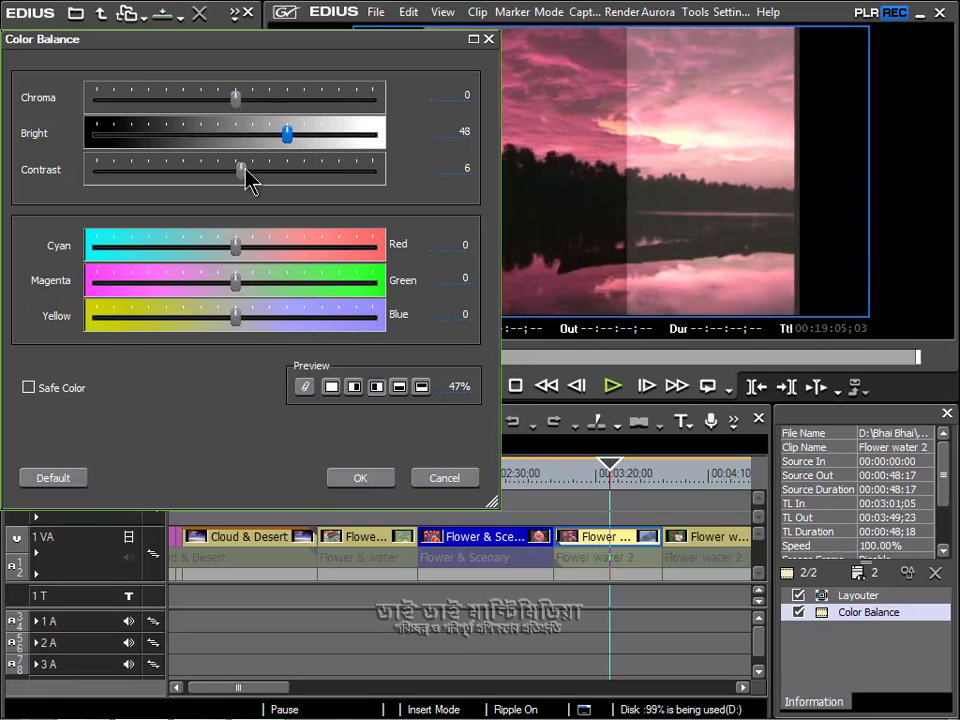
pyautogui.moveTo(245, 170); pyautogui.dragTo(246, 171)
pyautogui.click(360, 478)
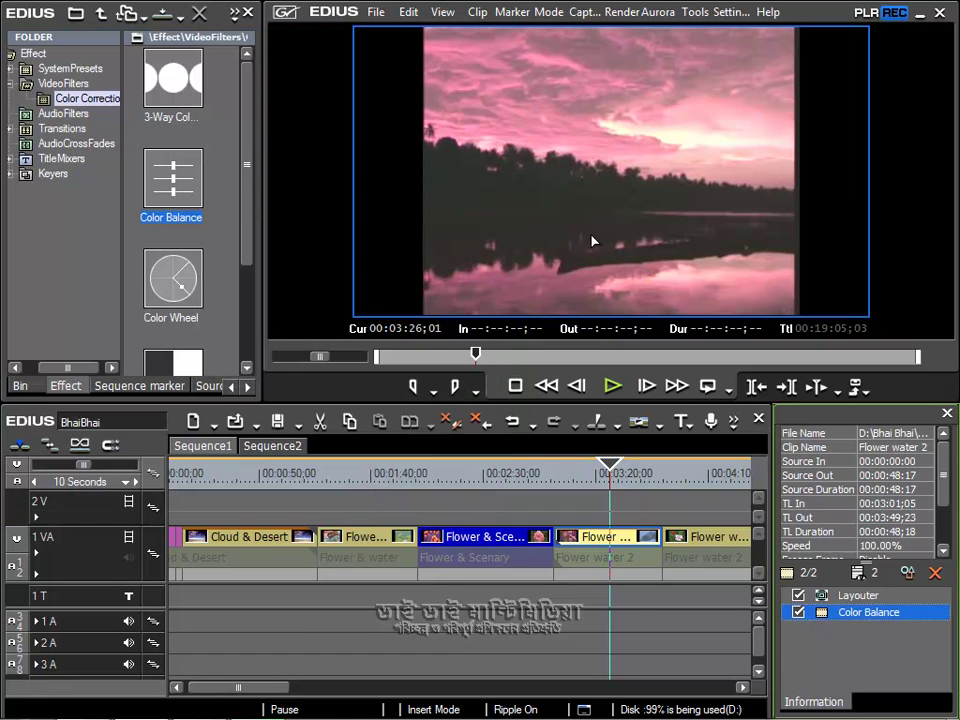